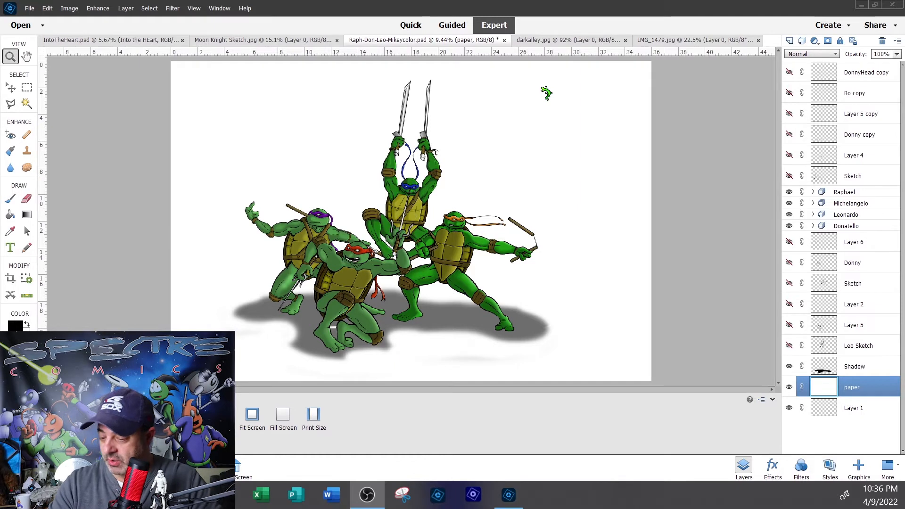
# Switch to the darkalley.jpg image, select the entire picture and copy it
pyautogui.click(579, 41)
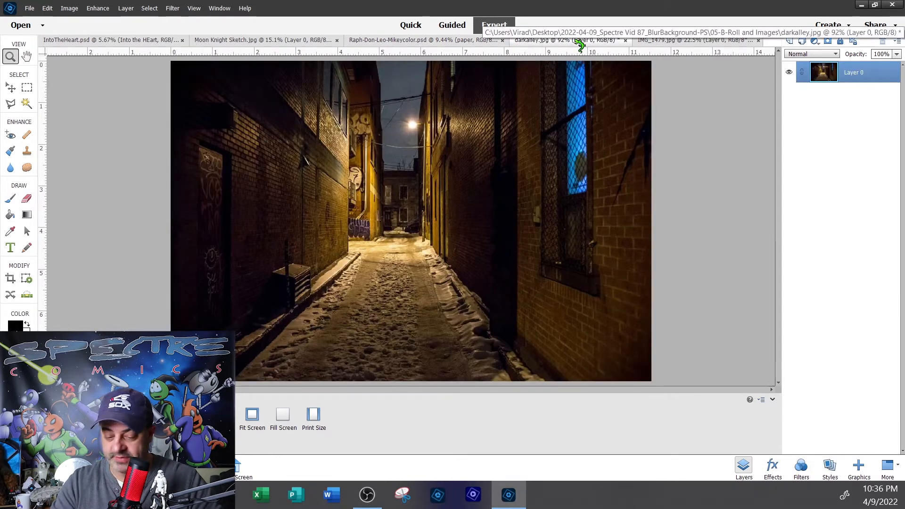
pyautogui.click(26, 88)
pyautogui.moveTo(168, 62); pyautogui.dragTo(672, 365)
pyautogui.click(47, 8)
pyautogui.click(69, 69)
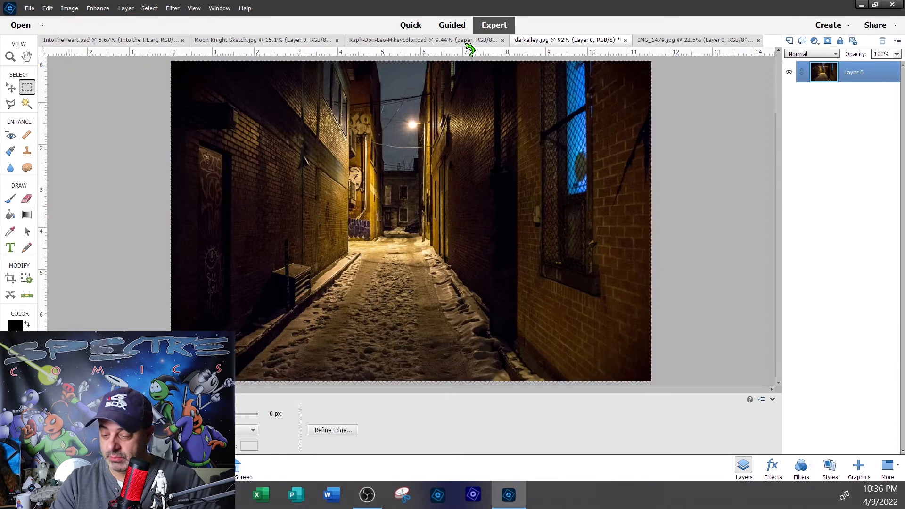
# Paste the copied alley into Raph-Don-Leo-Mikeycolor.psd on a new layer directly above the paper layer
pyautogui.click(429, 41)
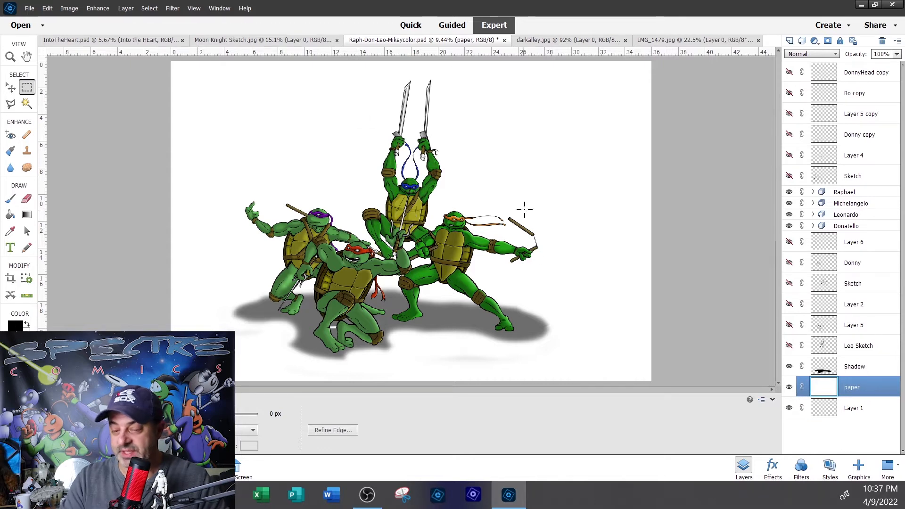
pyautogui.click(789, 40)
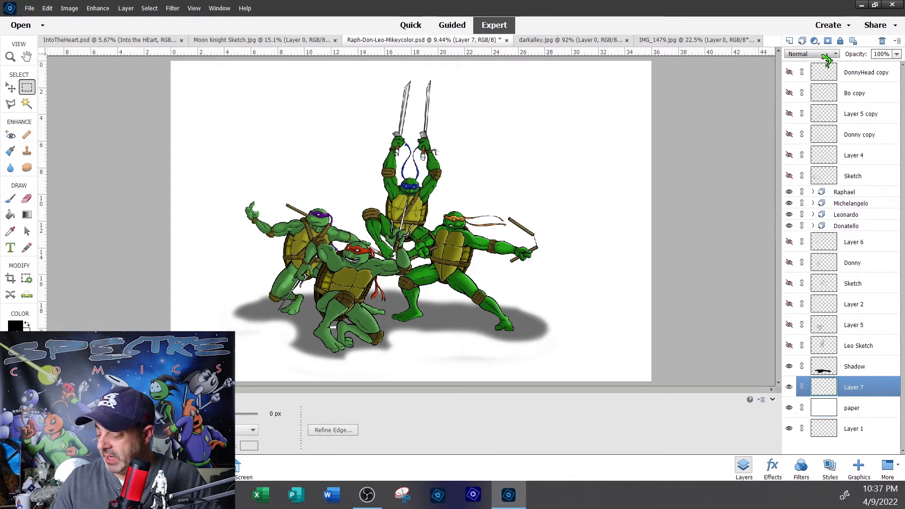
pyautogui.click(48, 9)
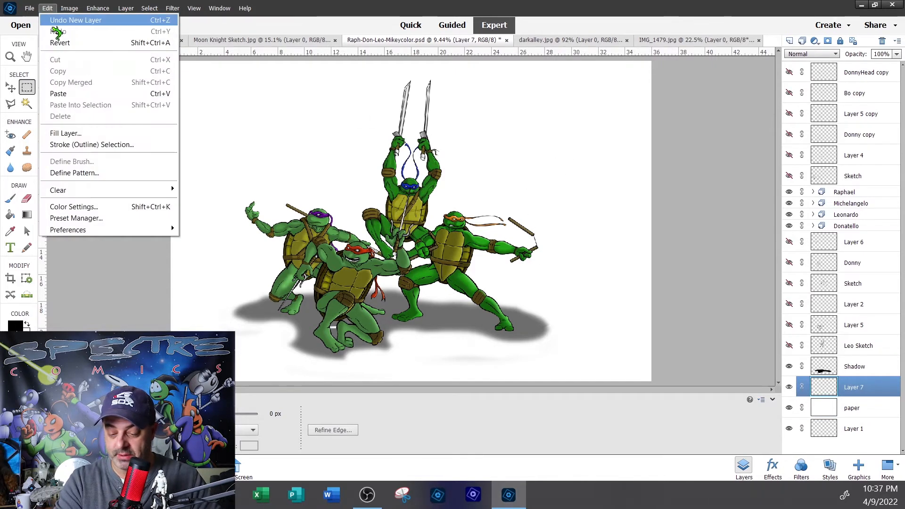
pyautogui.click(83, 94)
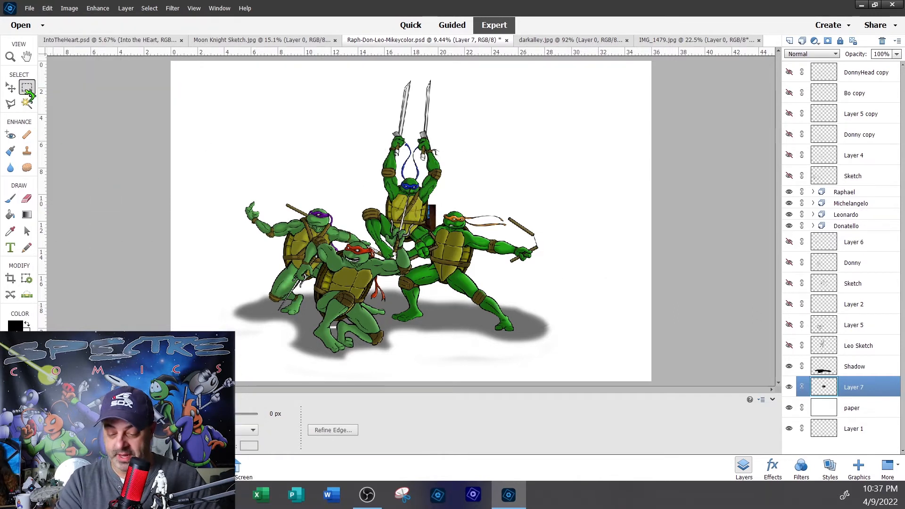
# Enlarge the pasted alley image to about the canvas size and shift it around behind the turtles to find a fitting position
pyautogui.click(10, 88)
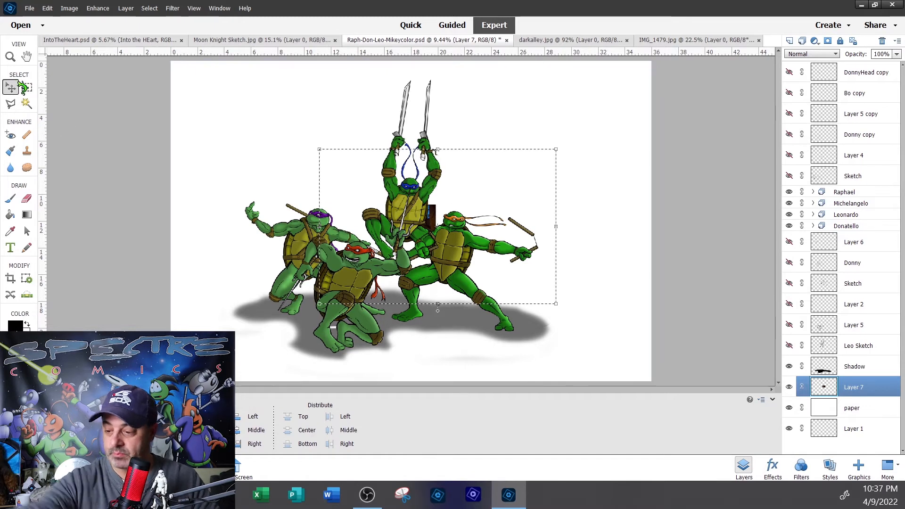
pyautogui.click(17, 83)
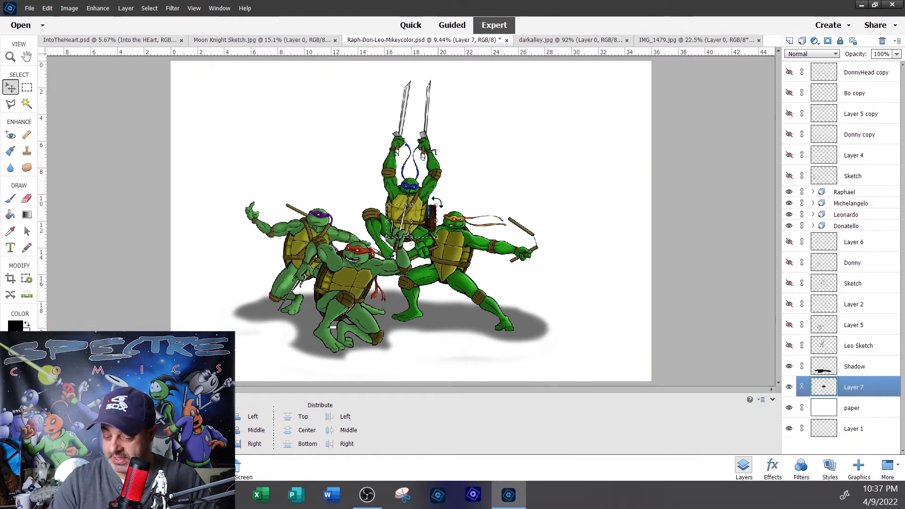
pyautogui.moveTo(436, 205); pyautogui.dragTo(564, 119)
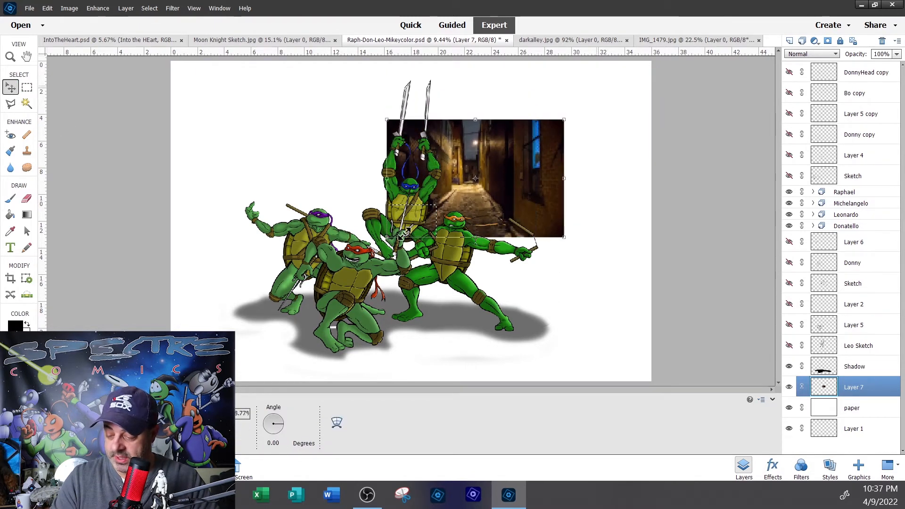
pyautogui.moveTo(387, 237); pyautogui.dragTo(165, 384)
pyautogui.moveTo(564, 120); pyautogui.dragTo(660, 56)
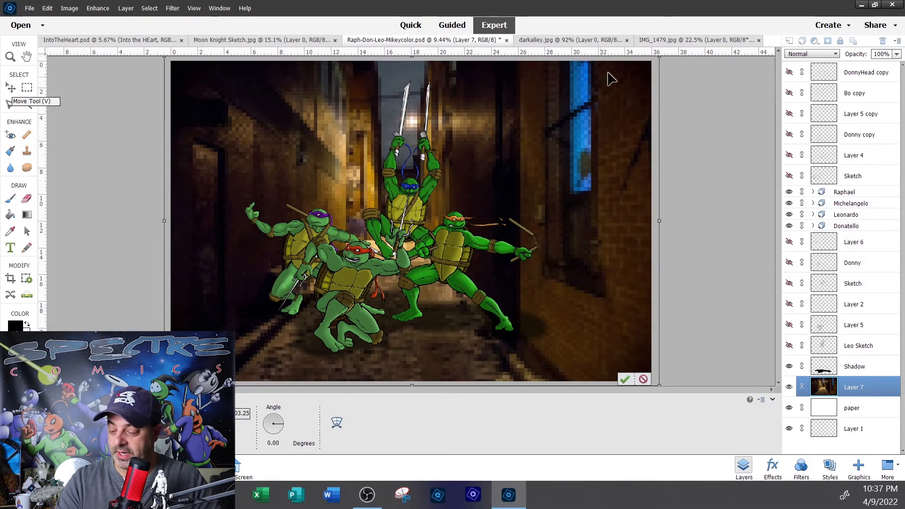
pyautogui.moveTo(576, 188)
pyautogui.mouseDown()
pyautogui.moveTo(572, 207)
pyautogui.moveTo(572, 187)
pyautogui.mouseUp()
pyautogui.moveTo(412, 371); pyautogui.dragTo(405, 380)
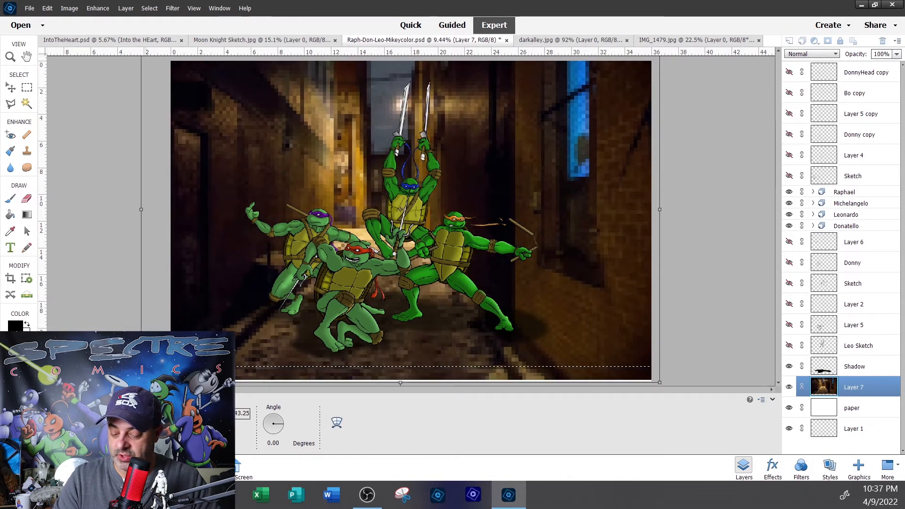
pyautogui.moveTo(602, 257); pyautogui.dragTo(608, 250)
pyautogui.moveTo(625, 286); pyautogui.dragTo(622, 297)
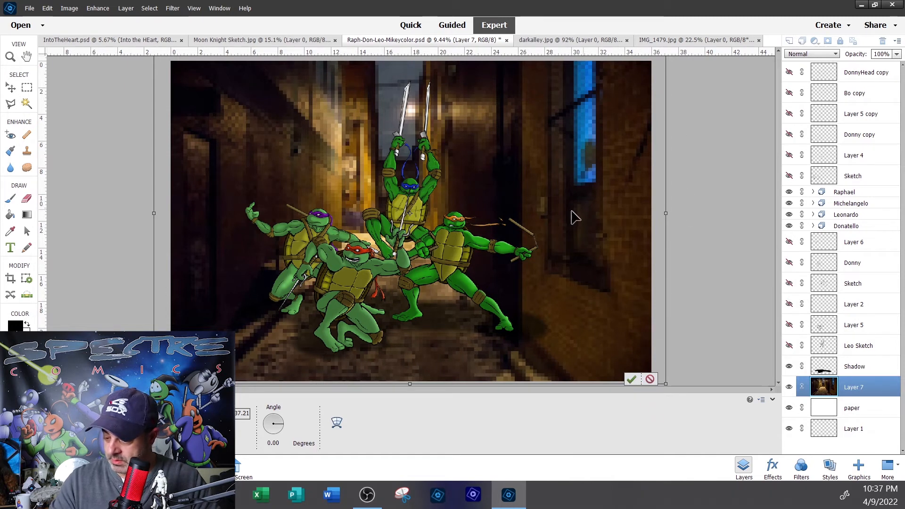
pyautogui.moveTo(584, 208); pyautogui.dragTo(567, 241)
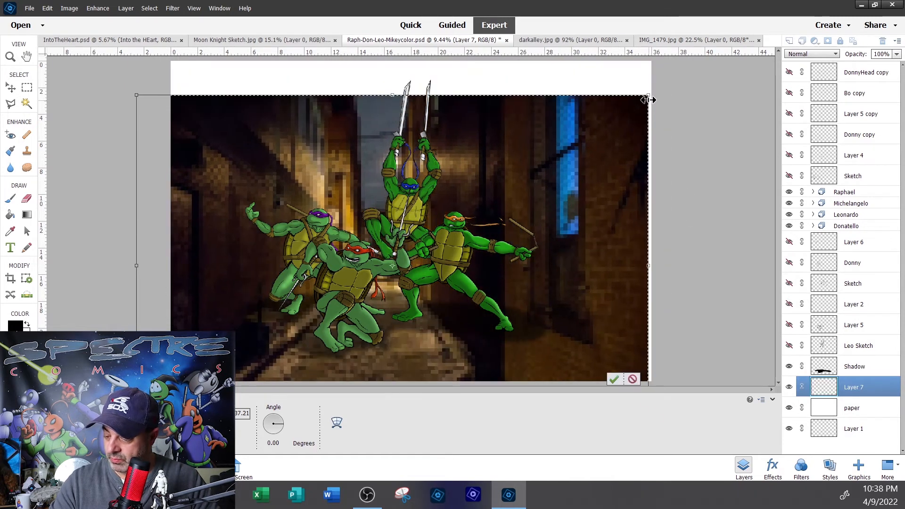
# Scale the alley well beyond the canvas edges, apply the transformation, and position it so the street runs behind the turtles
pyautogui.moveTo(649, 95); pyautogui.dragTo(738, 19)
pyautogui.moveTo(214, 182); pyautogui.dragTo(219, 122)
pyautogui.moveTo(201, 300); pyautogui.dragTo(199, 274)
pyautogui.moveTo(140, 352); pyautogui.dragTo(84, 388)
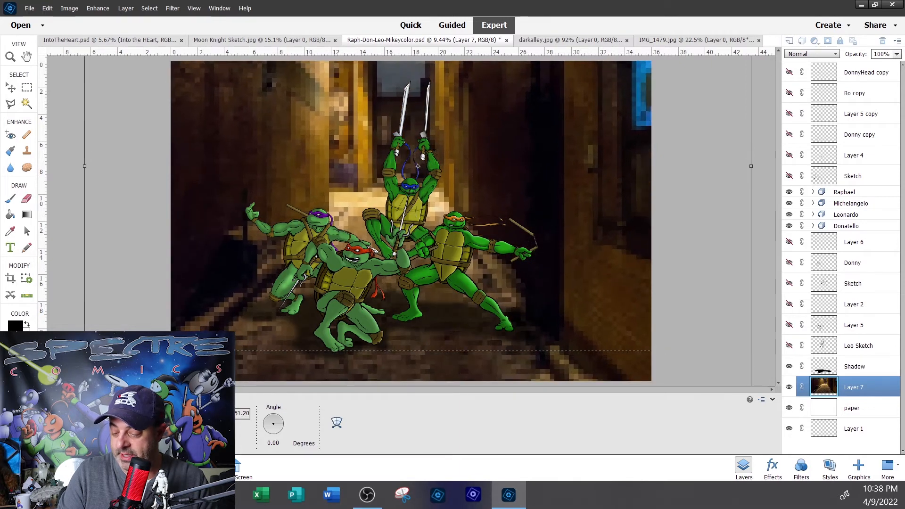
pyautogui.moveTo(603, 272)
pyautogui.mouseDown()
pyautogui.moveTo(618, 275)
pyautogui.moveTo(617, 265)
pyautogui.mouseUp()
pyautogui.moveTo(210, 312); pyautogui.dragTo(208, 325)
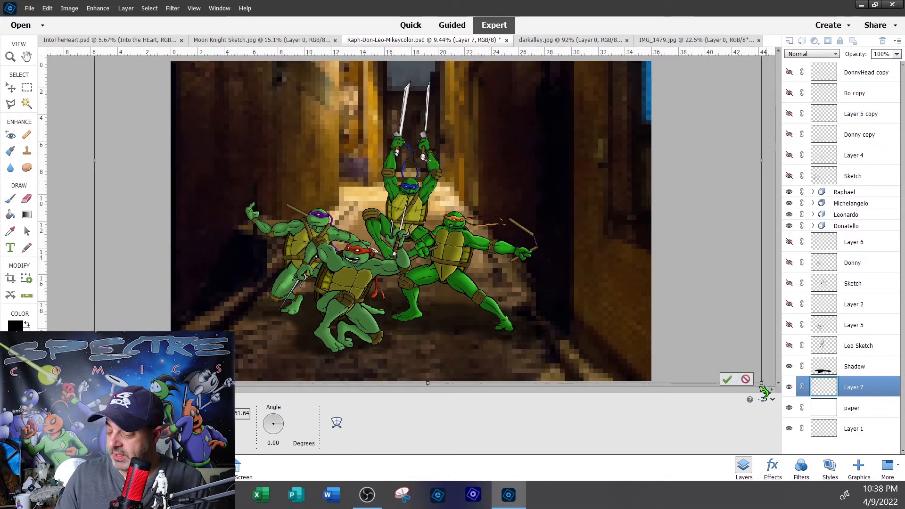
pyautogui.click(749, 376)
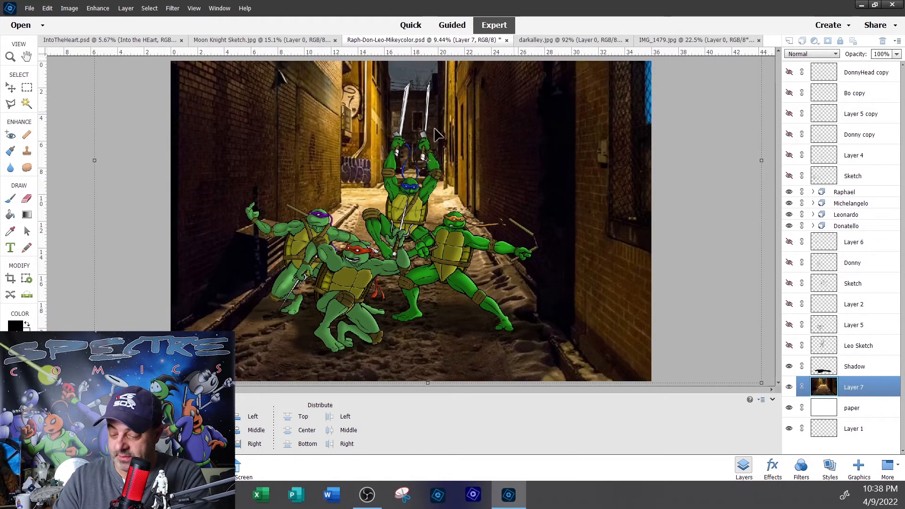
pyautogui.press('v')
pyautogui.moveTo(315, 112); pyautogui.dragTo(309, 116)
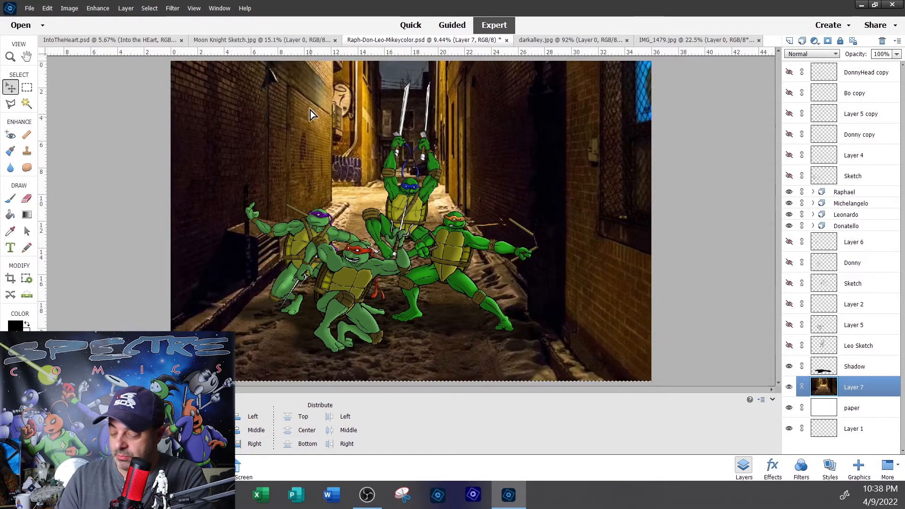
# Select the whole canvas and apply a Gaussian Blur with a small radius to the alley background layer
pyautogui.click(27, 87)
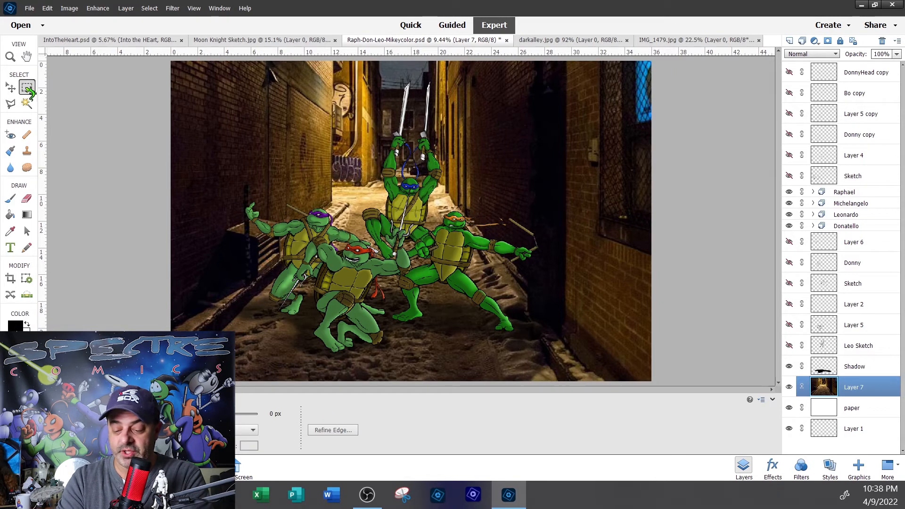
pyautogui.moveTo(171, 61); pyautogui.dragTo(700, 390)
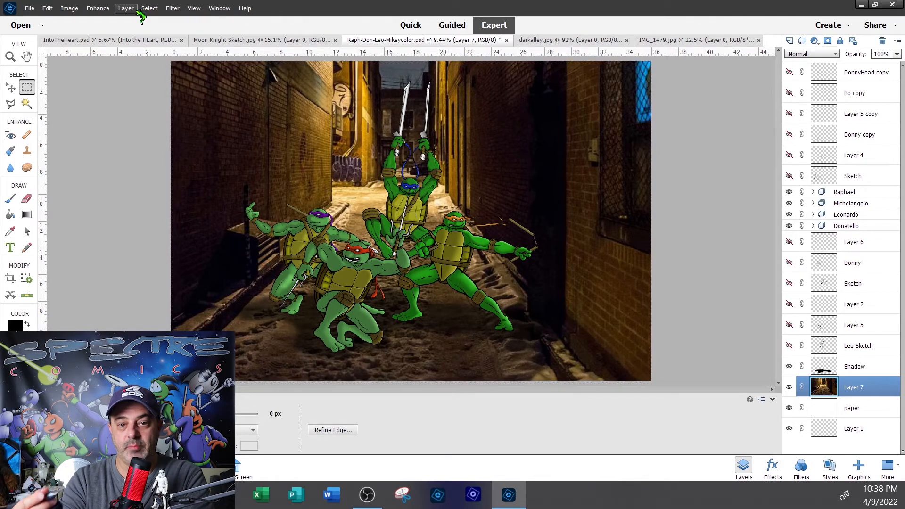
pyautogui.click(174, 9)
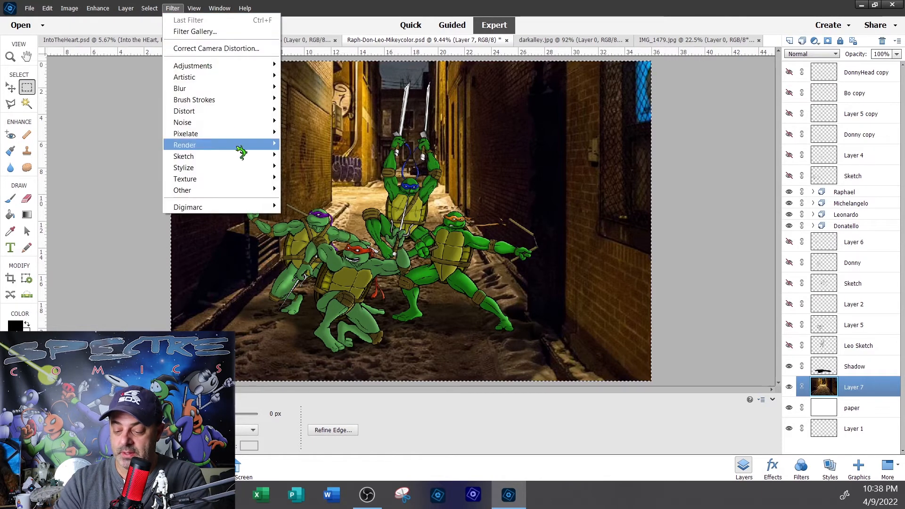
pyautogui.moveTo(213, 94)
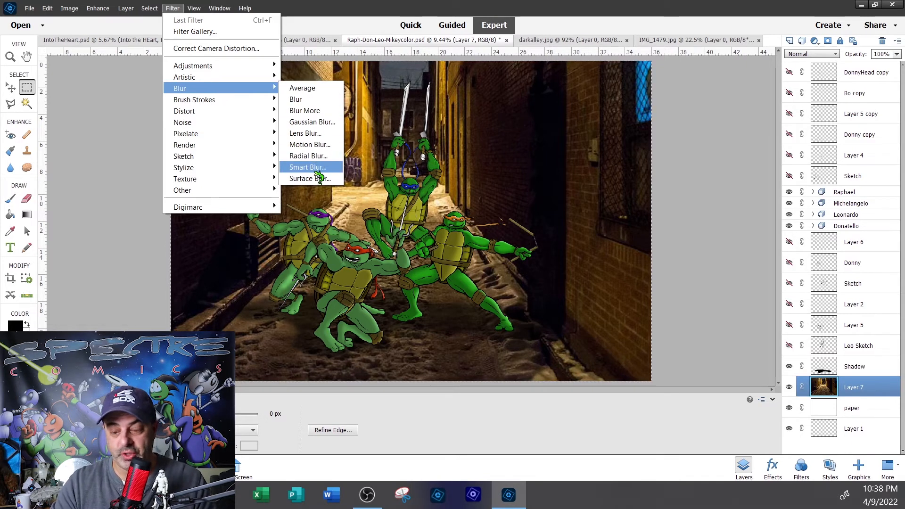
pyautogui.click(320, 124)
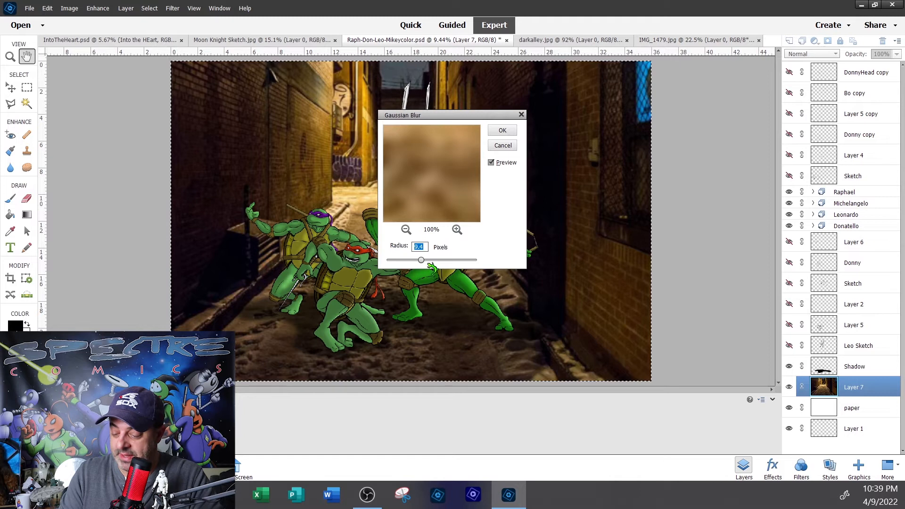
pyautogui.moveTo(423, 263); pyautogui.dragTo(397, 264)
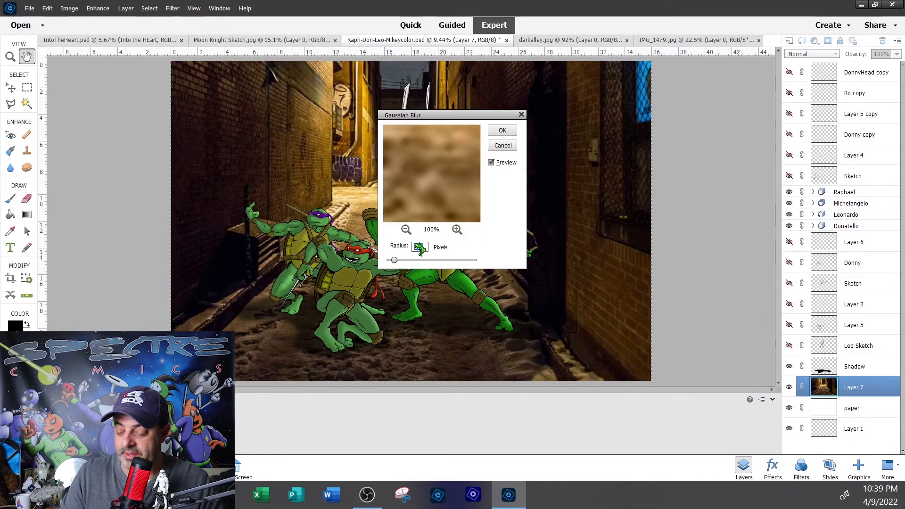
pyautogui.click(503, 131)
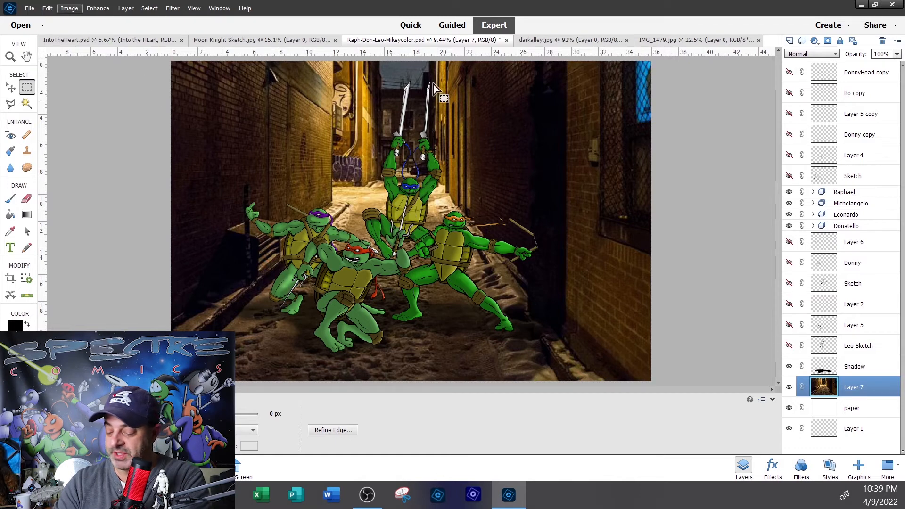
# Apply Gaussian Blur to the alley background layer again with a much larger radius, and clear the selection
pyautogui.click(172, 8)
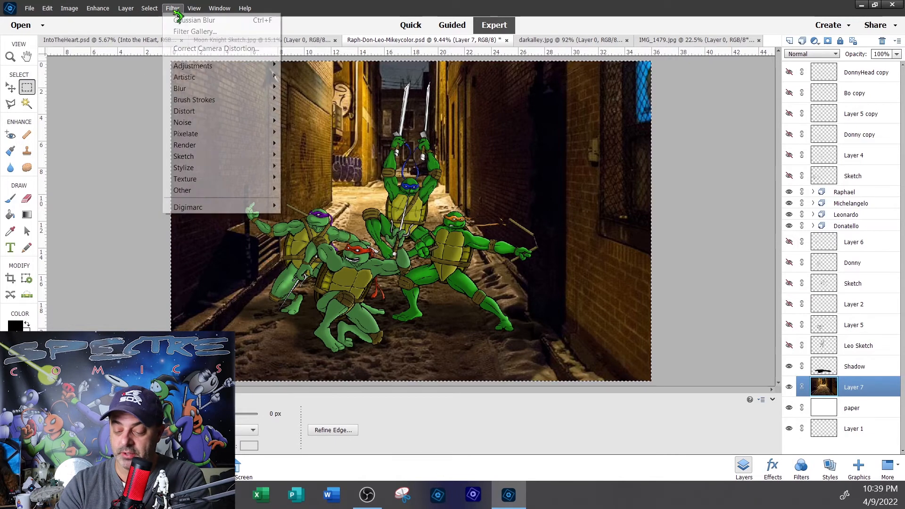
pyautogui.moveTo(264, 86)
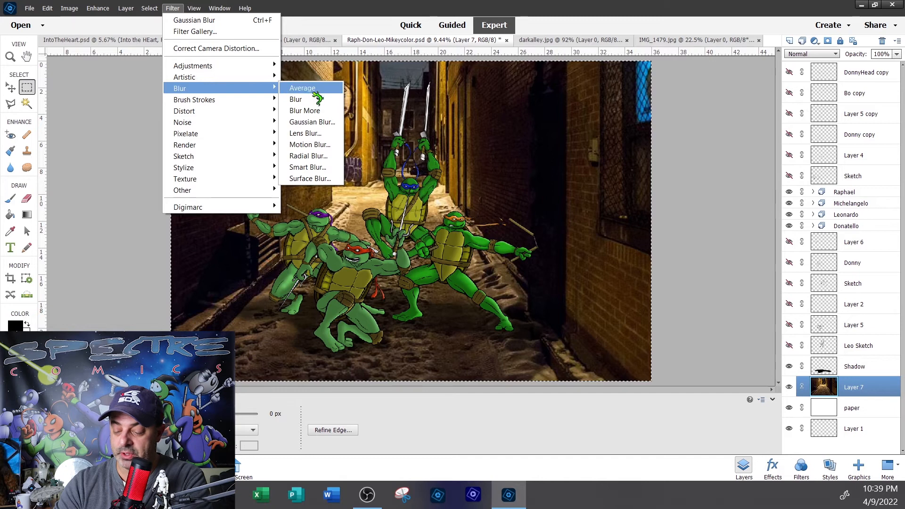
pyautogui.click(330, 121)
pyautogui.press('Escape')
pyautogui.click(172, 8)
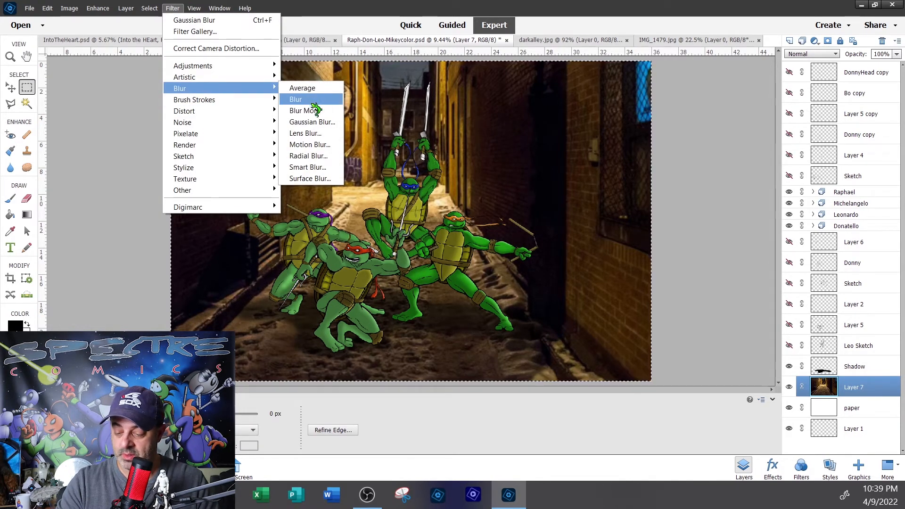
pyautogui.click(320, 122)
pyautogui.moveTo(420, 260); pyautogui.dragTo(441, 259)
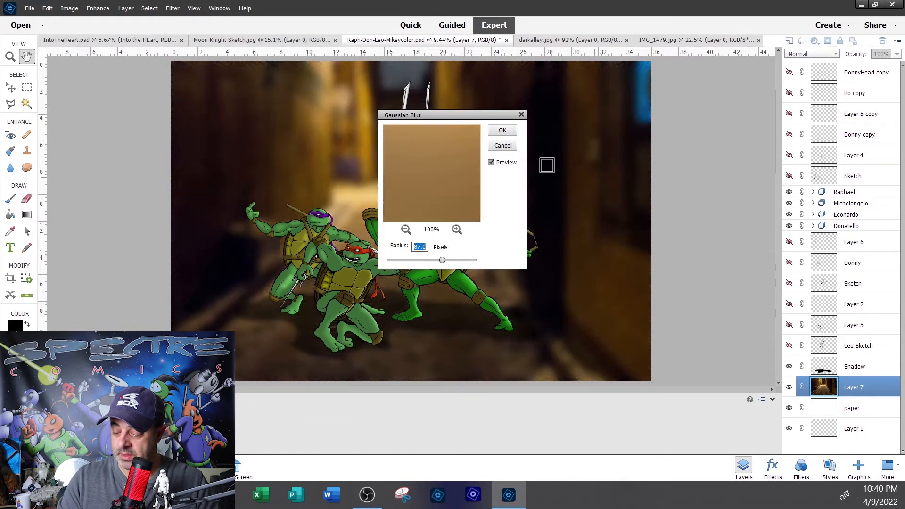
pyautogui.click(504, 131)
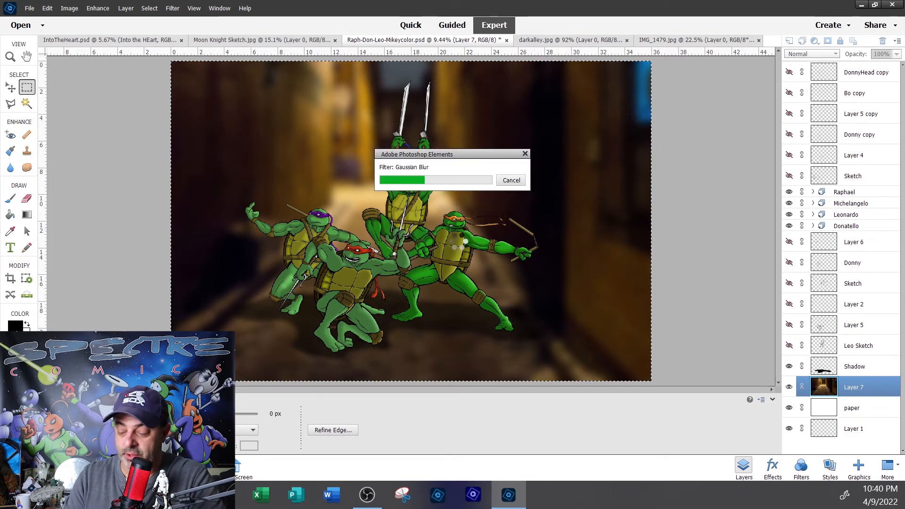
pyautogui.rightClick(247, 95)
pyautogui.click(271, 102)
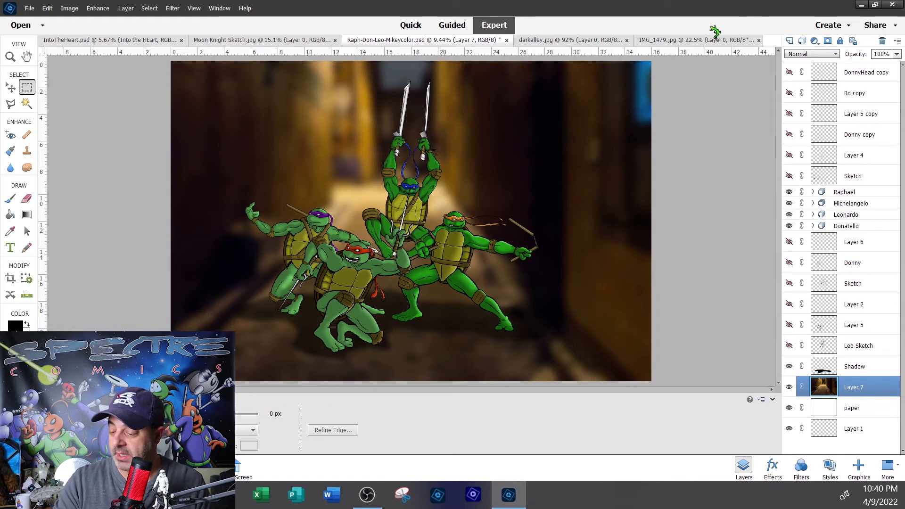
# Switch to the IMG_1479.jpg photo, duplicate Layer 0 and place the copy beneath the original layer
pyautogui.click(697, 40)
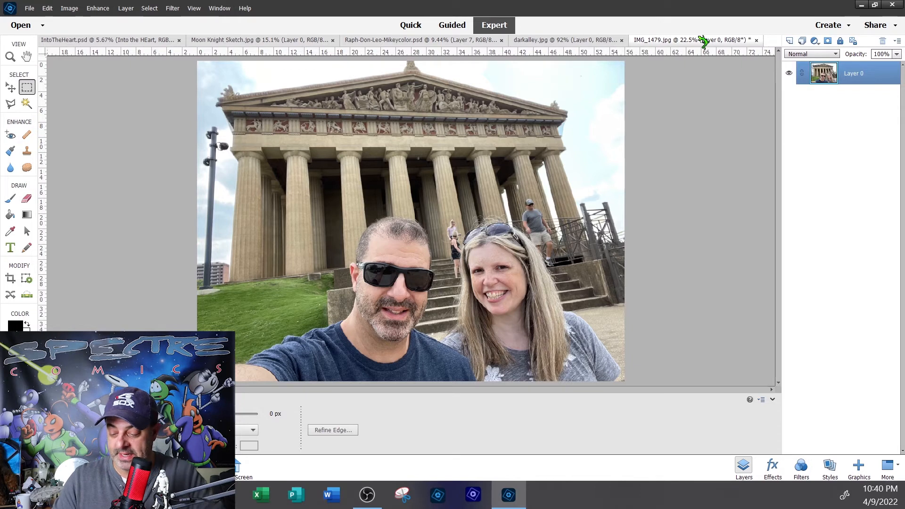
pyautogui.click(11, 56)
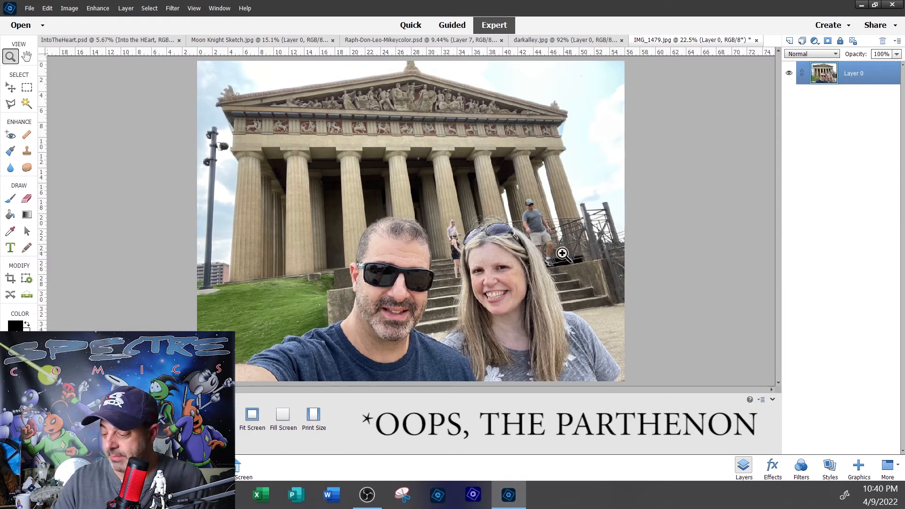
pyautogui.rightClick(855, 73)
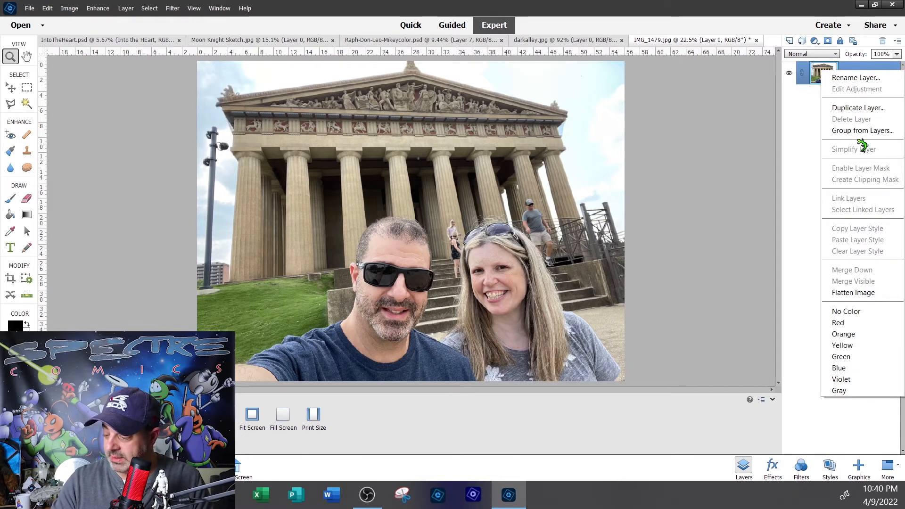
pyautogui.click(868, 108)
pyautogui.click(542, 154)
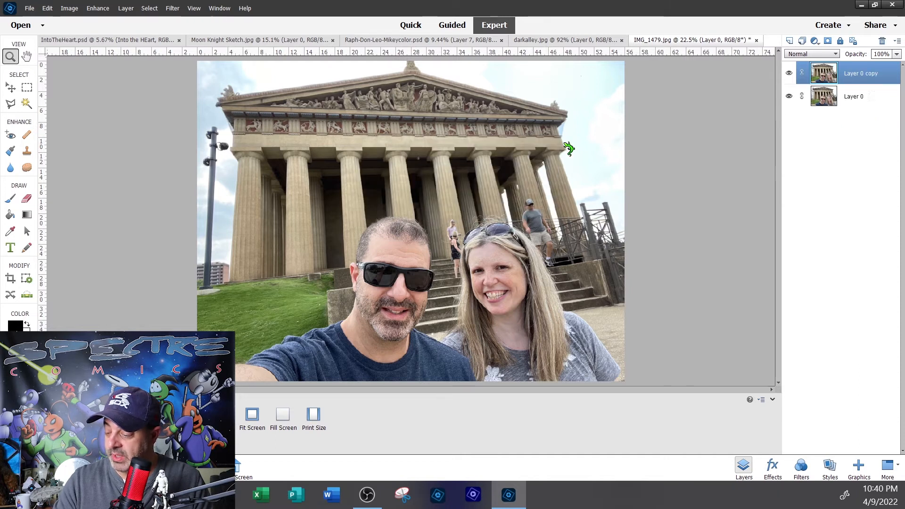
pyautogui.moveTo(864, 74); pyautogui.dragTo(848, 105)
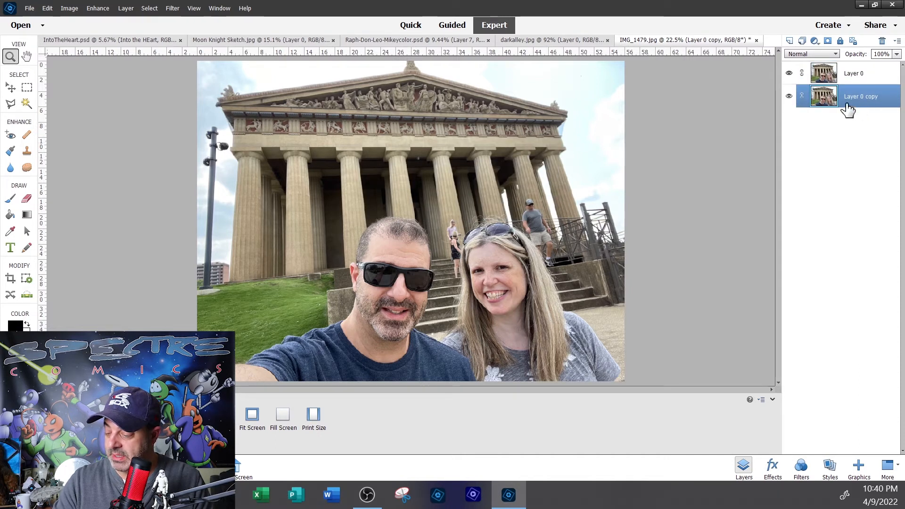
# Hide Layer 0 copy and make the original Layer 0 the active layer
pyautogui.click(789, 96)
pyautogui.click(868, 76)
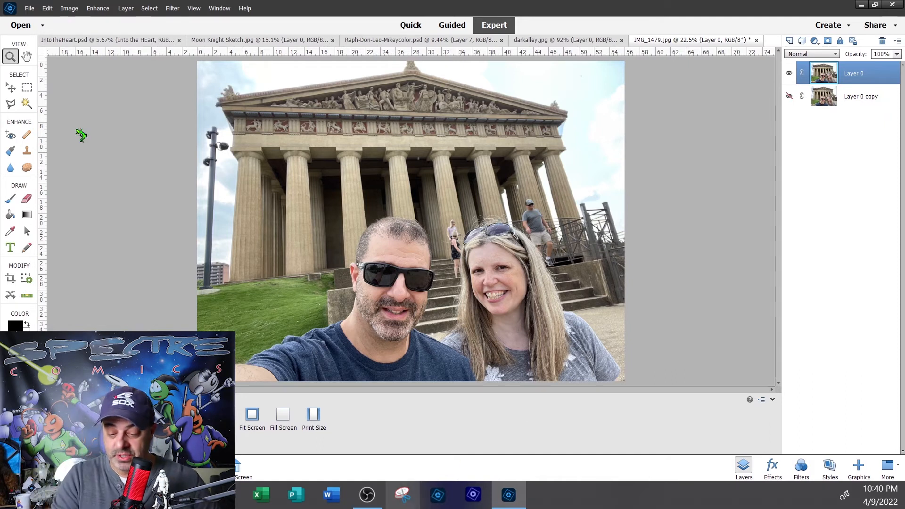
# Start a Polygonal Lasso selection at the photo's edge and trace the man's arm, shoulder, ear and head, continuing down to his other shoulder
pyautogui.click(10, 104)
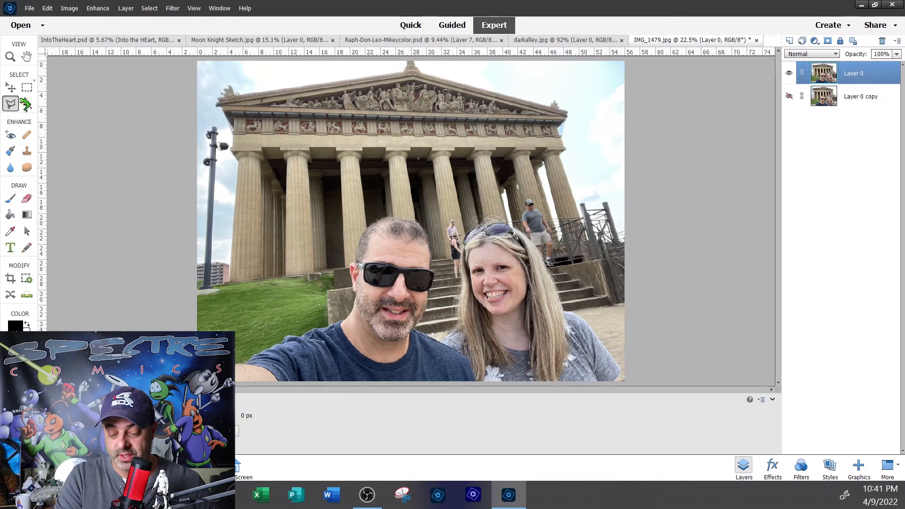
pyautogui.click(10, 57)
pyautogui.moveTo(197, 293)
pyautogui.mouseDown()
pyautogui.moveTo(263, 345)
pyautogui.moveTo(445, 376)
pyautogui.mouseUp()
pyautogui.click(11, 103)
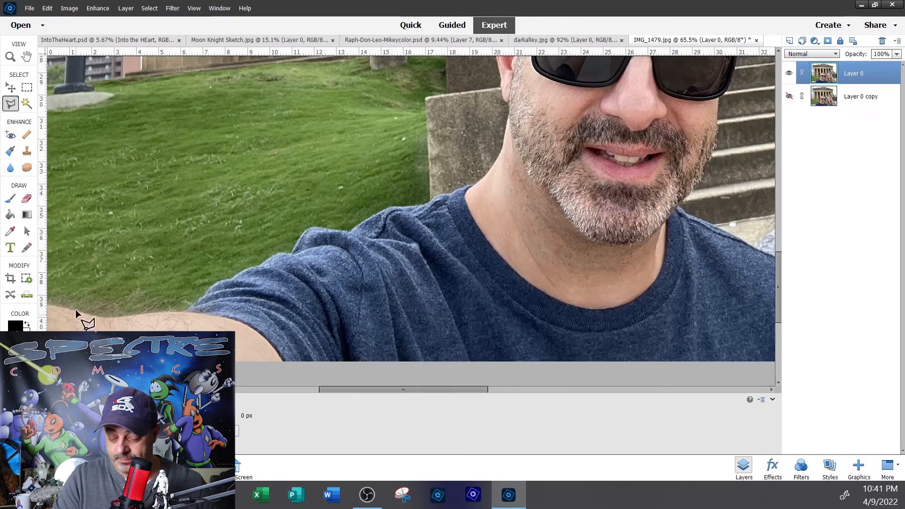
pyautogui.moveTo(160, 247); pyautogui.dragTo(218, 238)
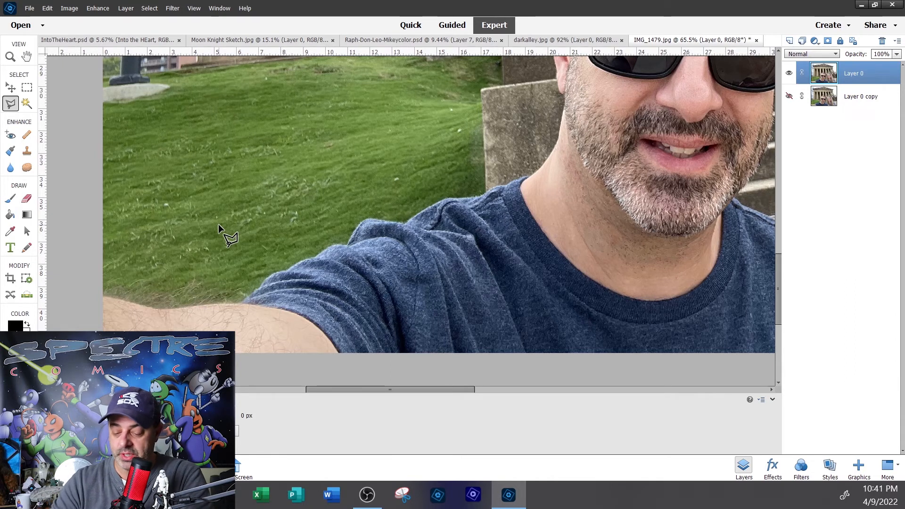
pyautogui.click(103, 296)
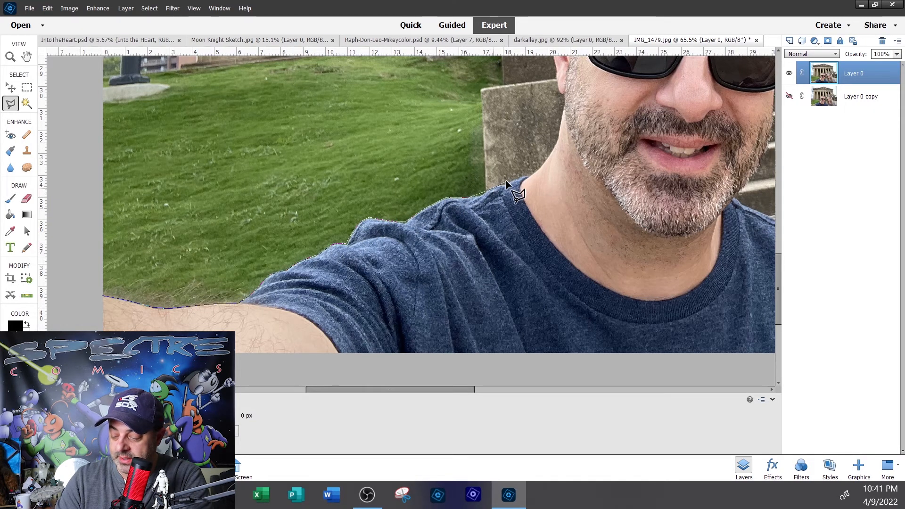
pyautogui.scroll(3, 551, 151)
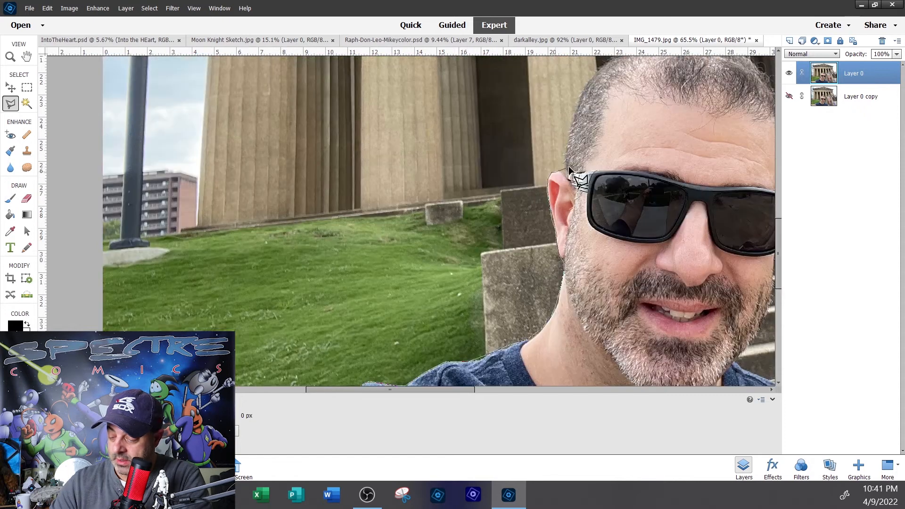
pyautogui.scroll(2, 698, 139)
pyautogui.hscroll(3, 697, 139)
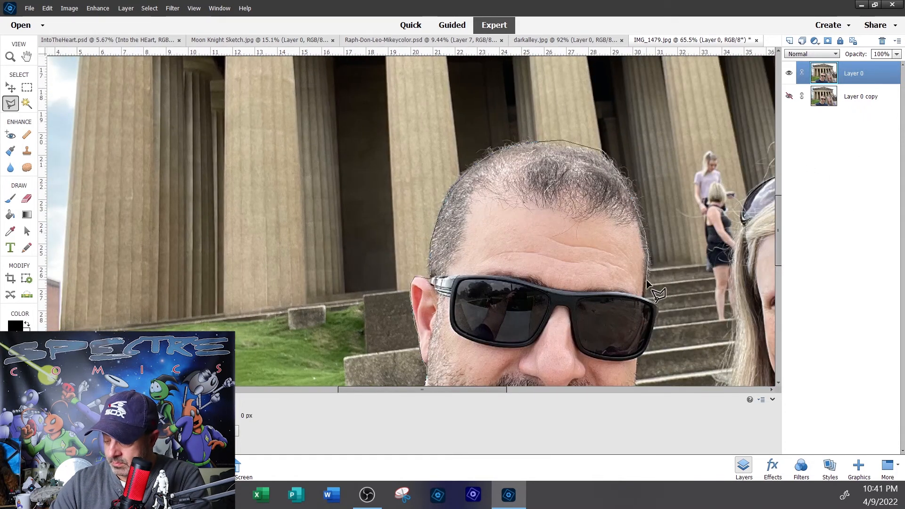
pyautogui.scroll(-3, 653, 336)
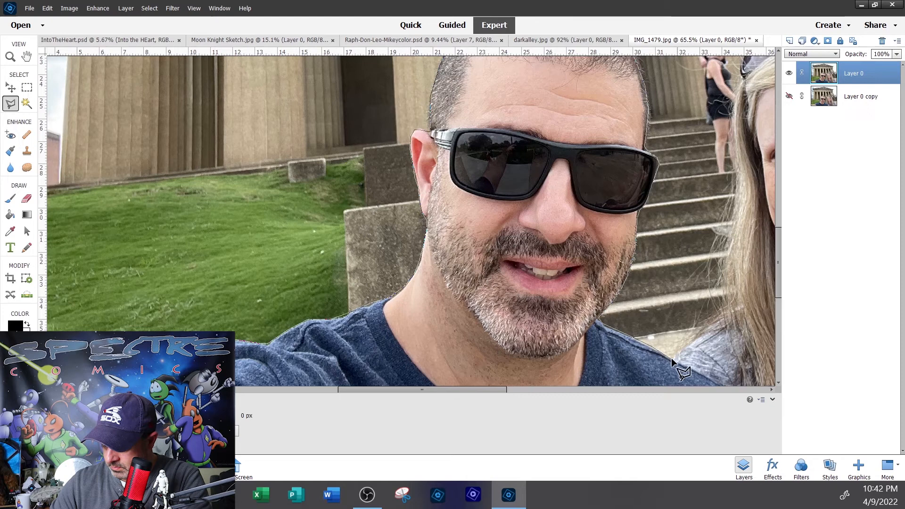
# Continue the lasso outline around the woman's hair, head and shoulder to the photo's lower corner
pyautogui.scroll(3, 740, 189)
pyautogui.hscroll(3, 707, 174)
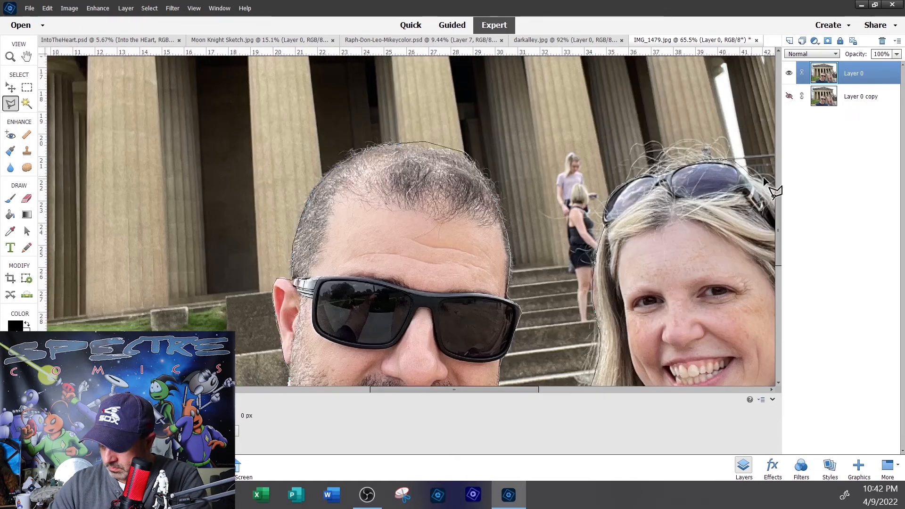
pyautogui.hscroll(3, 618, 218)
pyautogui.scroll(-3, 617, 226)
pyautogui.hscroll(2, 623, 239)
pyautogui.click(638, 257)
pyautogui.click(714, 373)
# Run the lasso outline outside the canvas up, across and back to its starting point, enclosing the background behind the couple
pyautogui.click(743, 379)
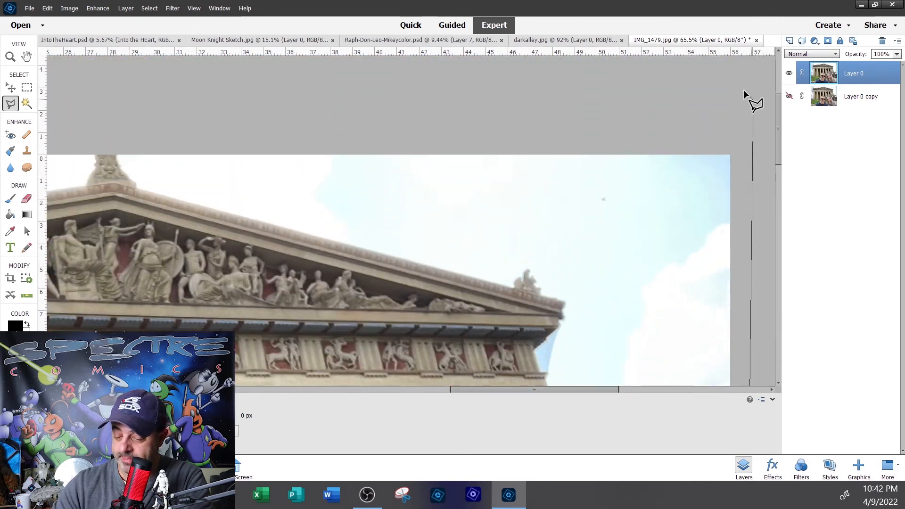
pyautogui.click(753, 100)
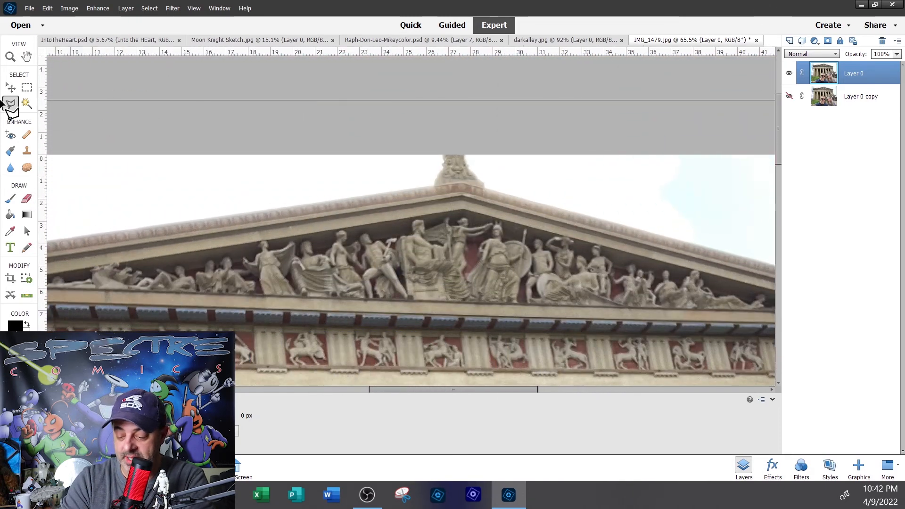
pyautogui.click(135, 128)
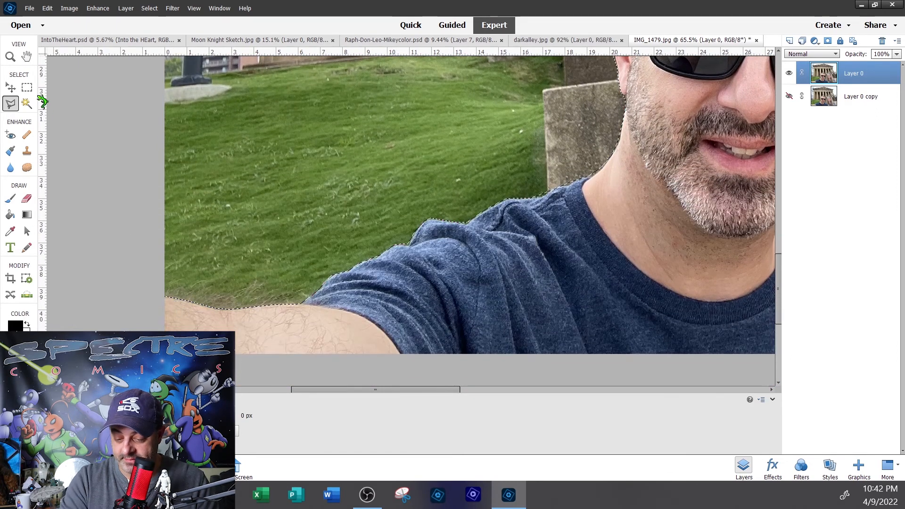
# Fit the whole photo in view and apply a Gaussian Blur with a radius of 20.8 pixels to the selected background
pyautogui.click(10, 57)
pyautogui.rightClick(407, 195)
pyautogui.click(435, 202)
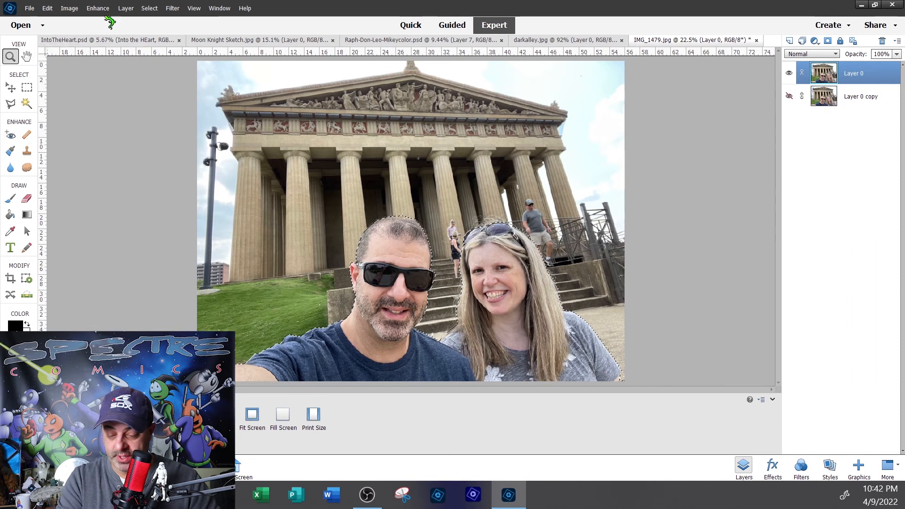
pyautogui.click(178, 10)
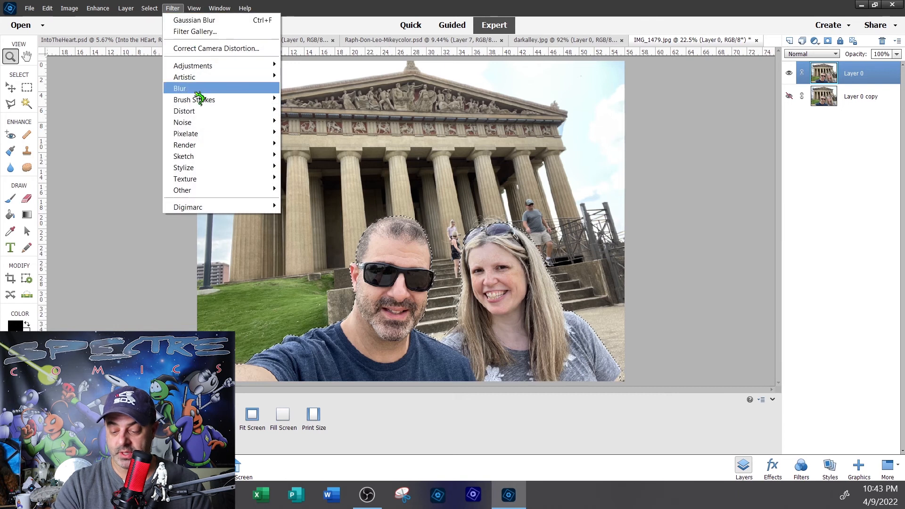
pyautogui.moveTo(218, 91)
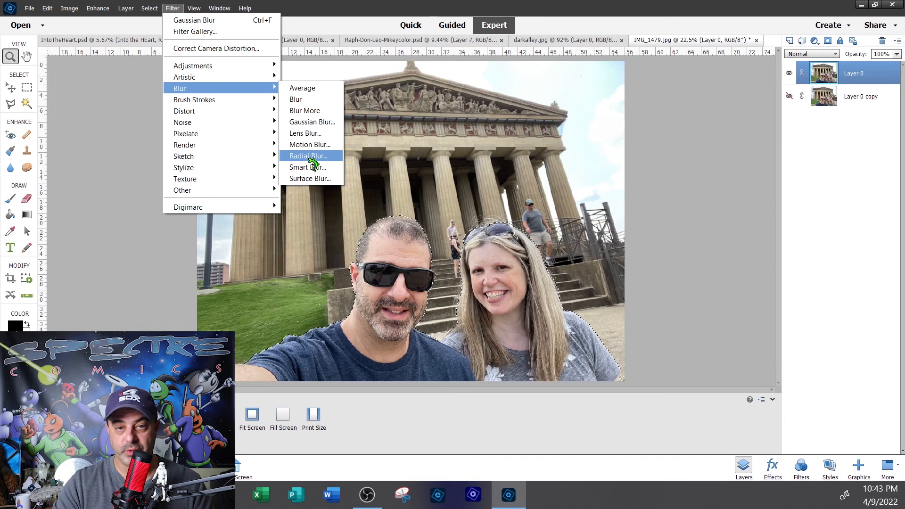
pyautogui.click(329, 122)
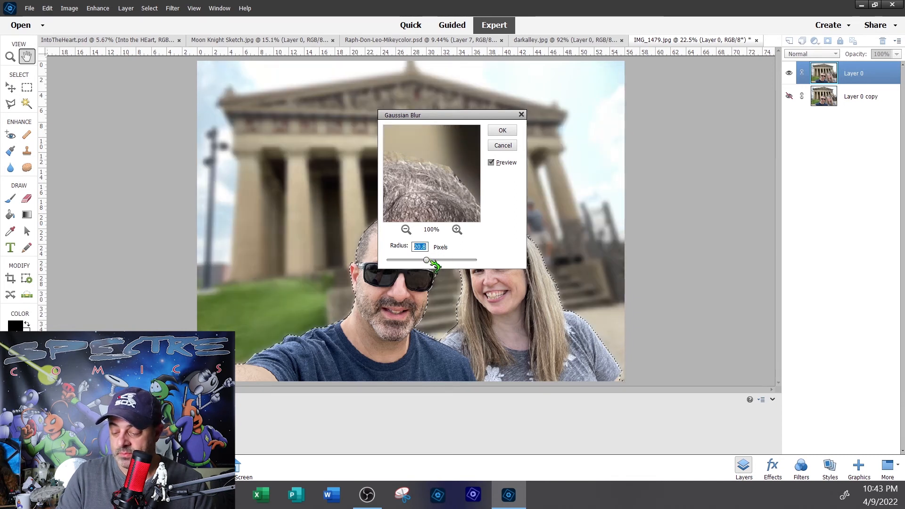
pyautogui.click(502, 130)
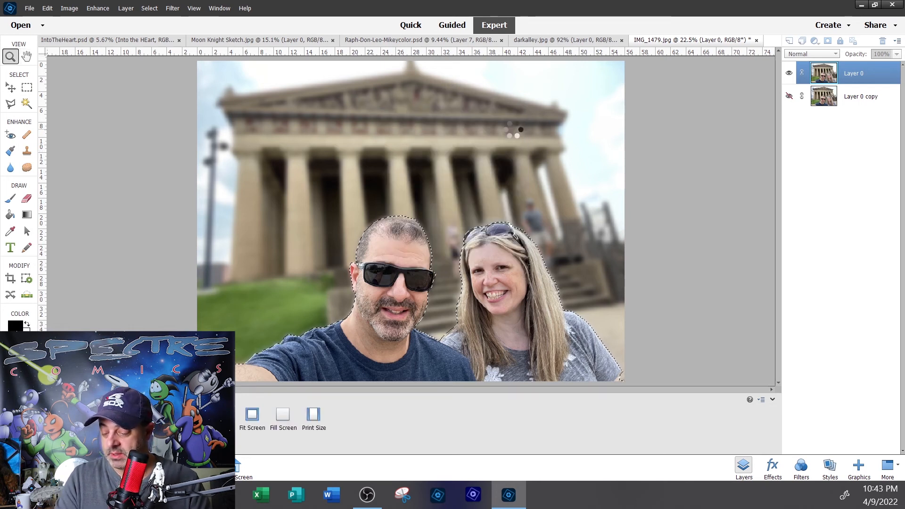
# Clear the selection around the blurred background
pyautogui.click(28, 88)
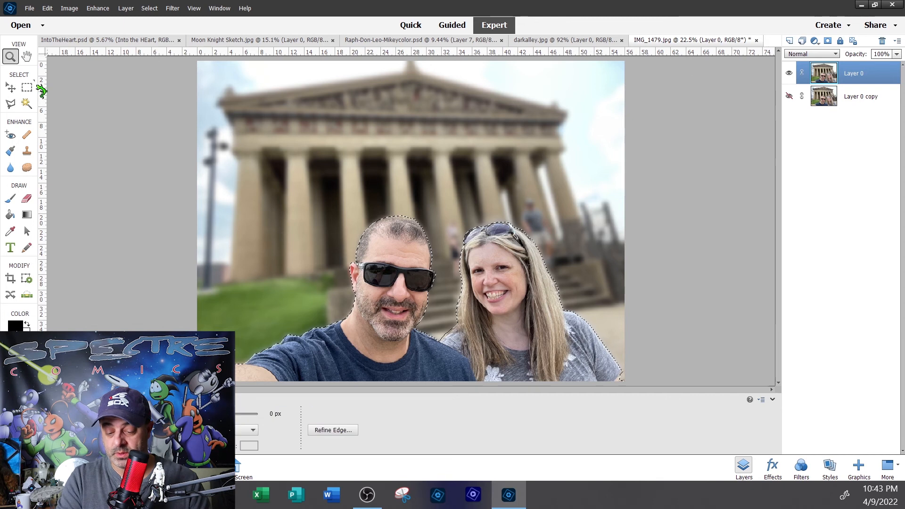
pyautogui.rightClick(495, 145)
pyautogui.click(525, 148)
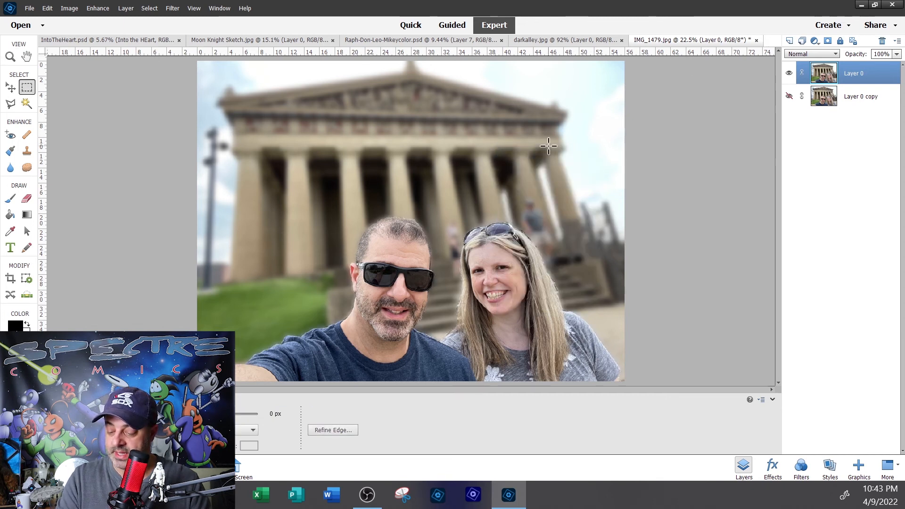